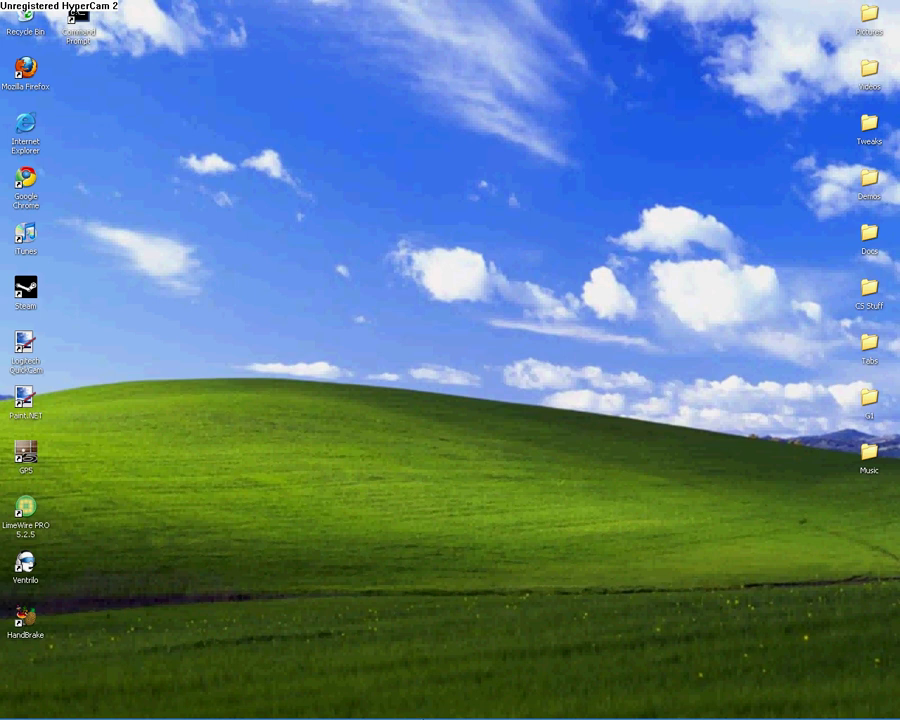
Step: Bring up the taskbar showing the Tys iPhone Help Chrome button
mouse_move(152, 713)
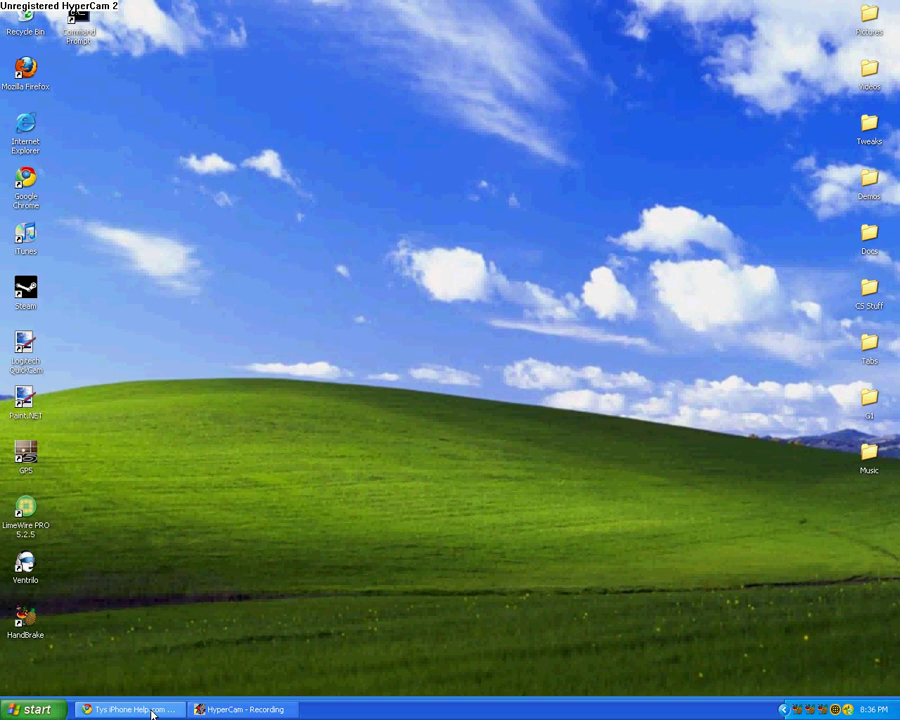
Step: Restore Chrome, open the site's Movies page, and pause the video above New Releases
click(152, 713)
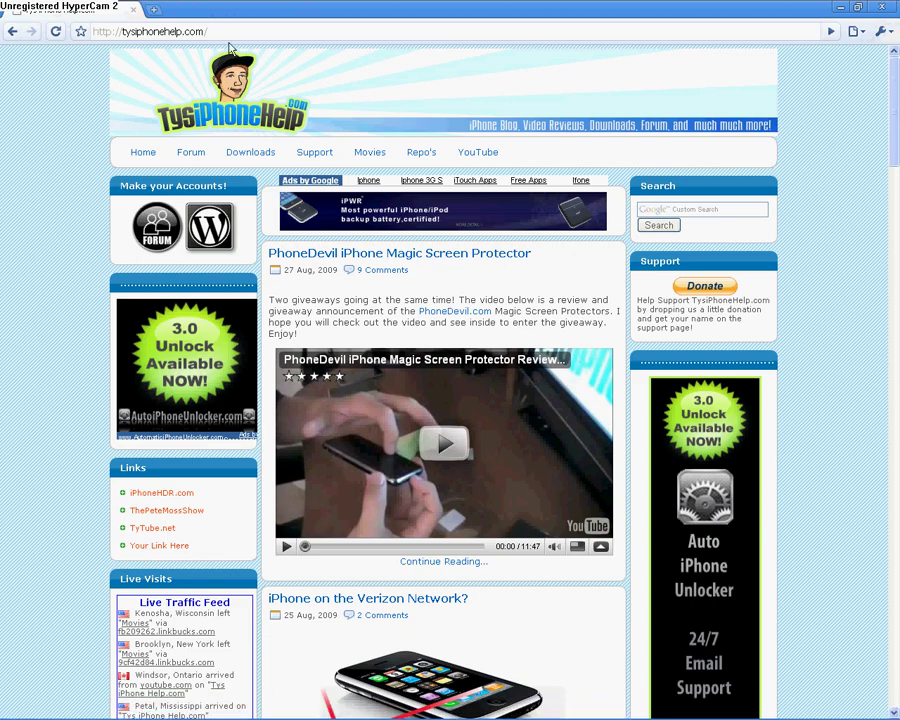
click(362, 157)
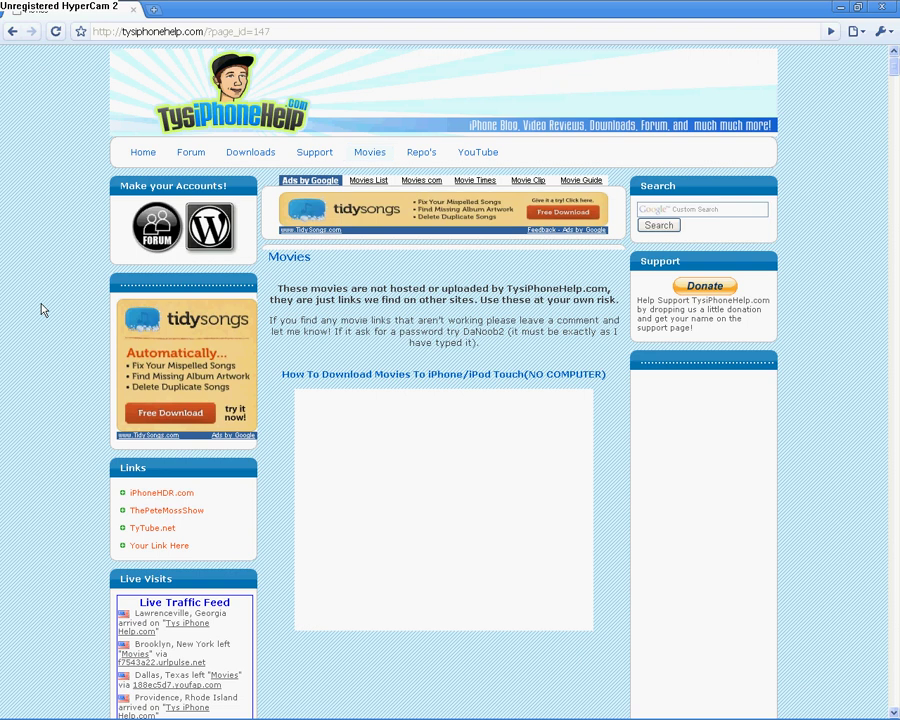
scroll(42, 310, down, 5)
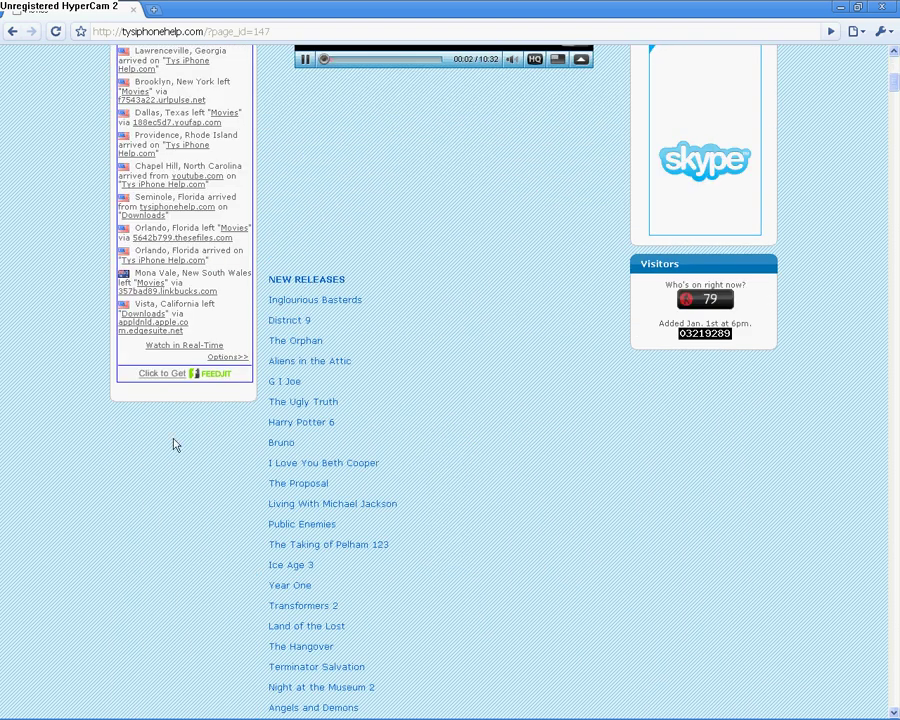
click(305, 59)
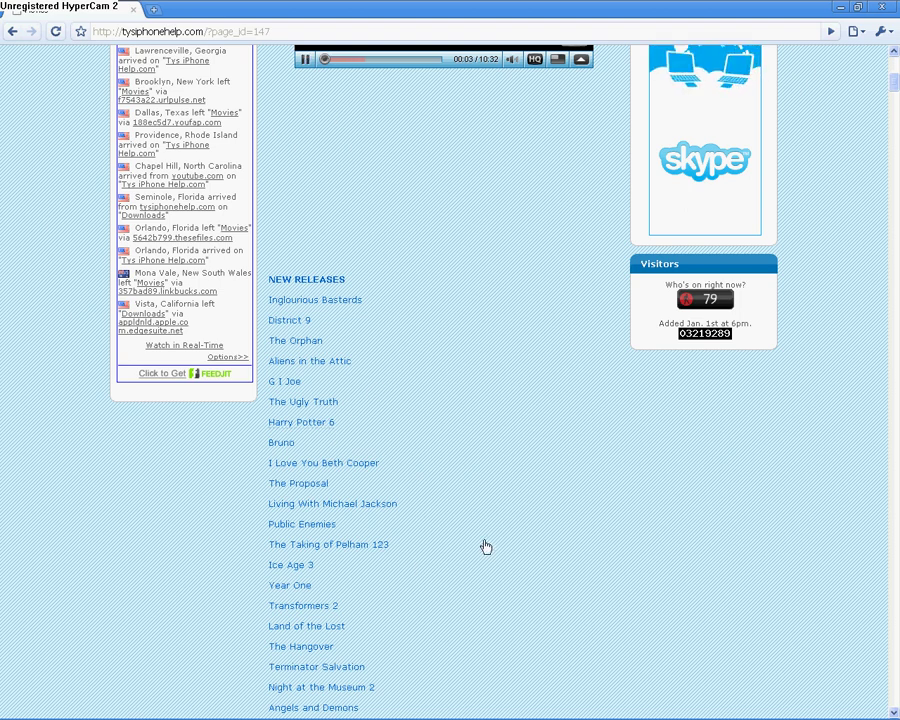
click(305, 59)
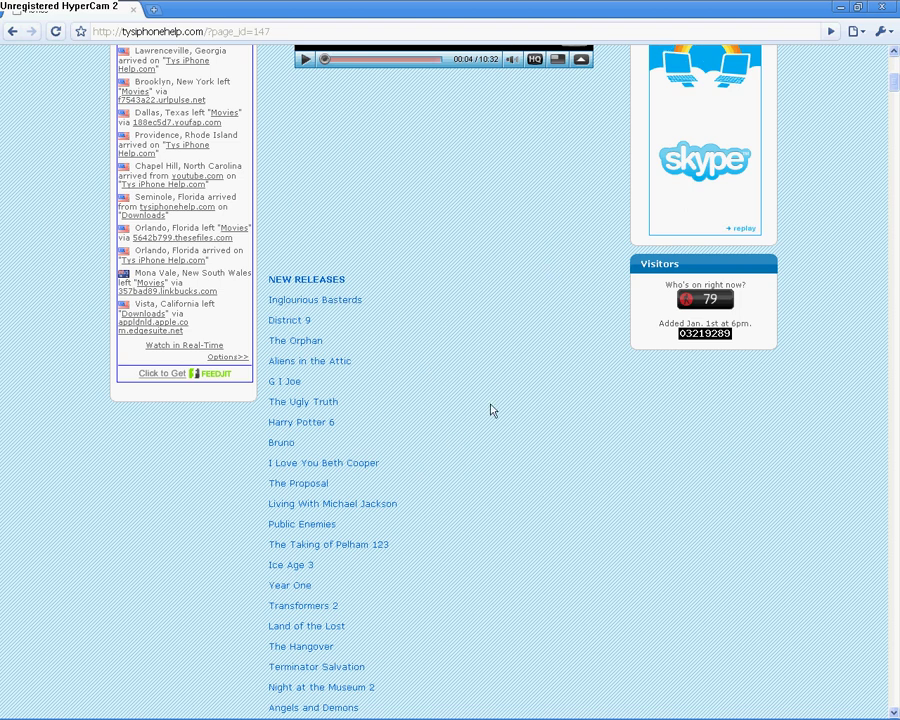
Step: Minimize Chrome and scroll the Removable Disk (F:) AutoPlay actions to the bottom
click(150, 708)
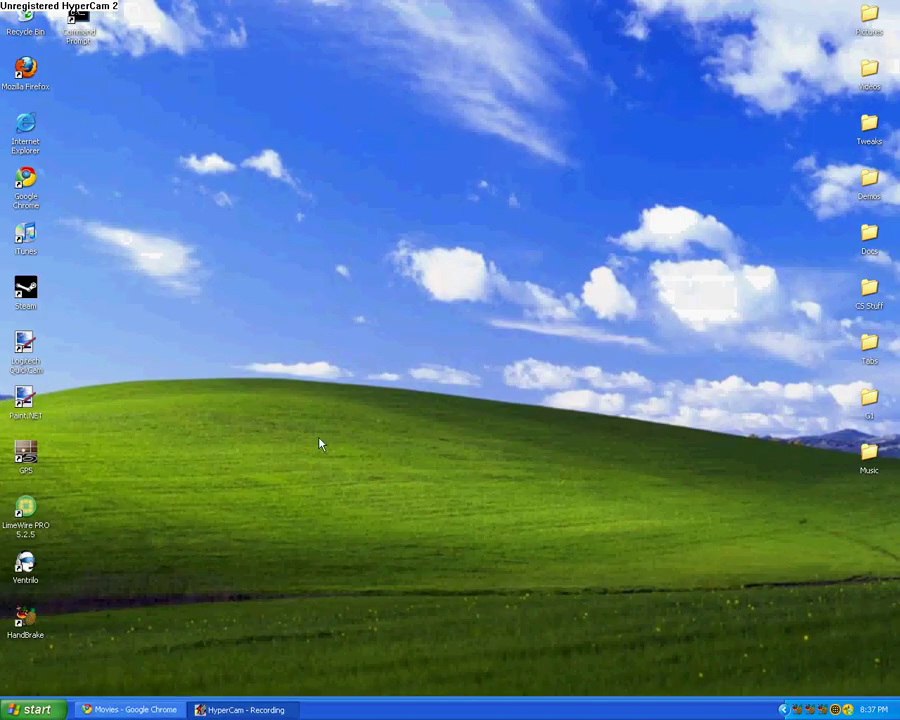
mouse_move(42, 714)
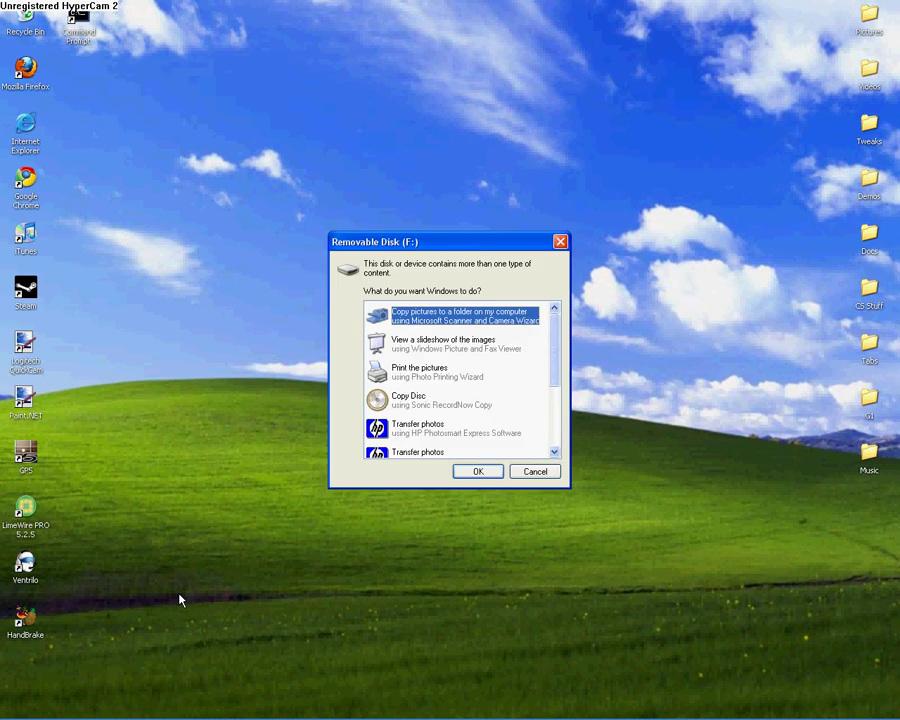
scroll(428, 423, down, 3)
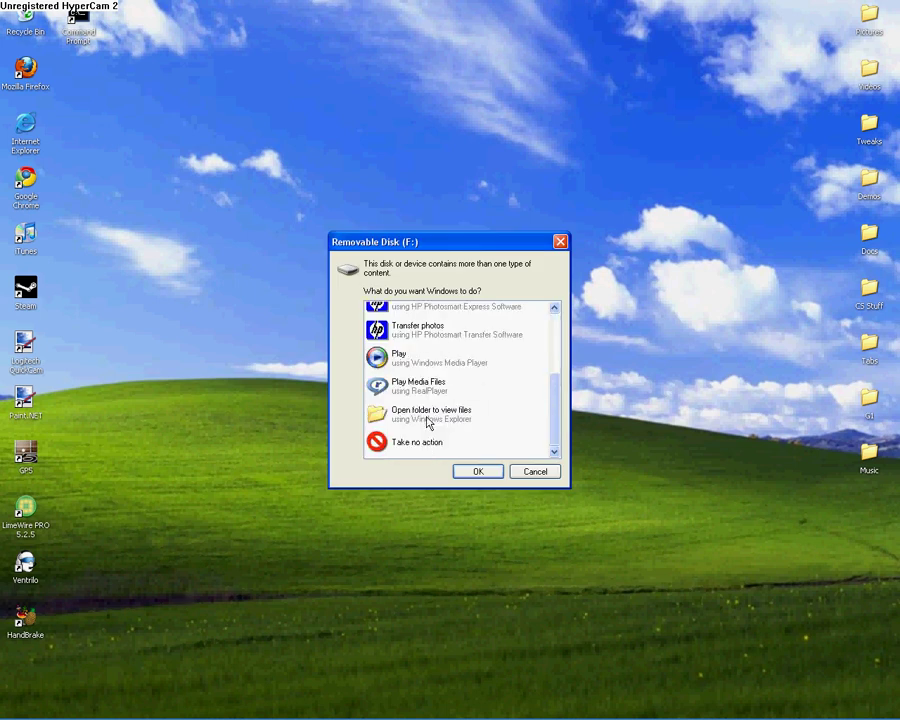
Step: Open F:\movies and view the Properties of the 454 MB Inglourious Basterds file
double_click(428, 423)
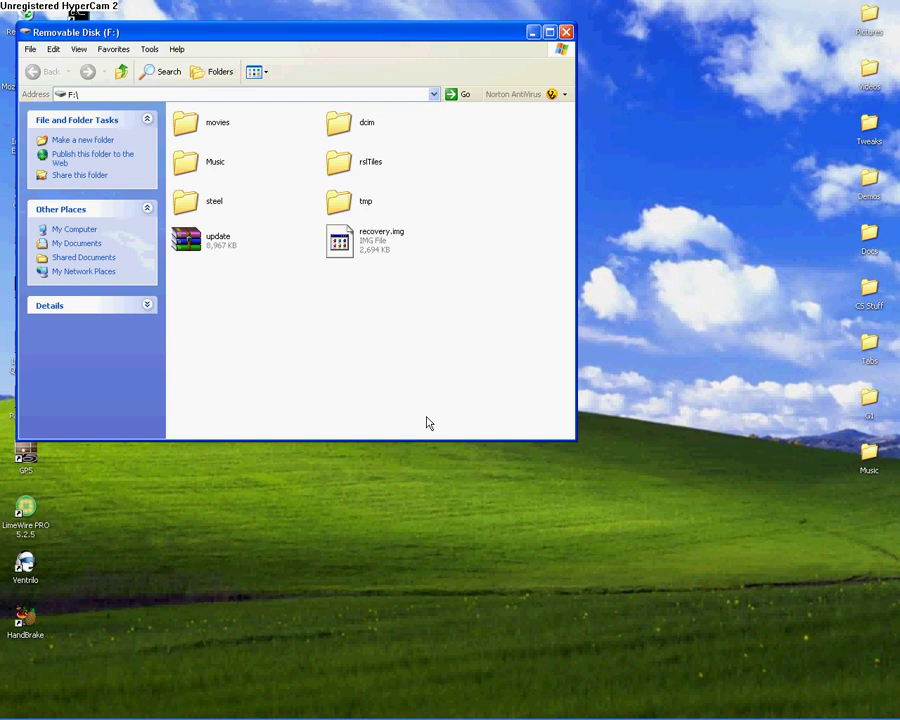
click(214, 123)
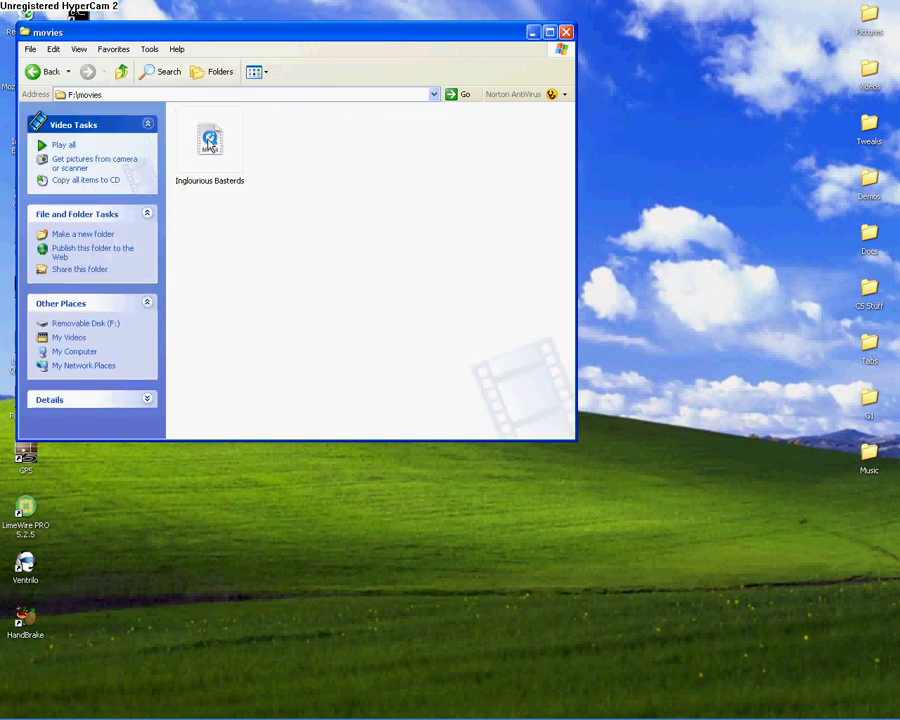
click(209, 140)
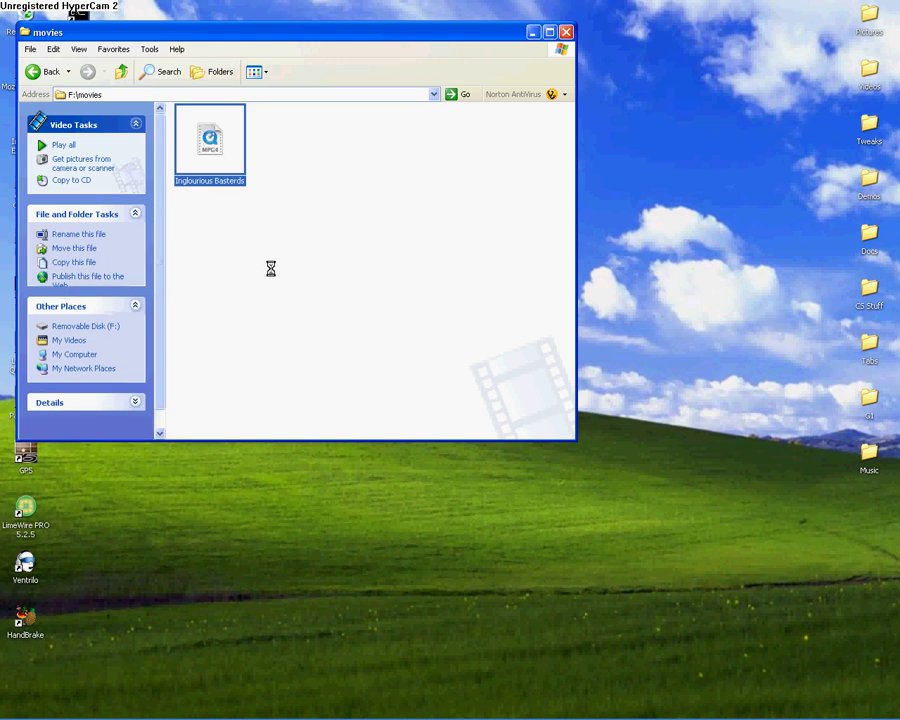
right_click(208, 140)
click(272, 347)
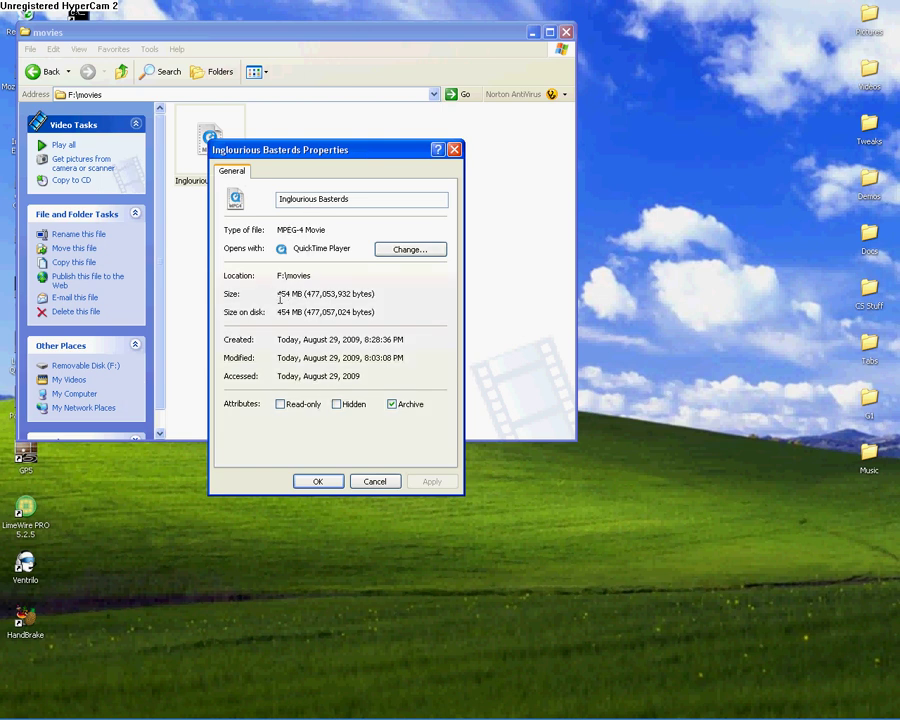
click(354, 482)
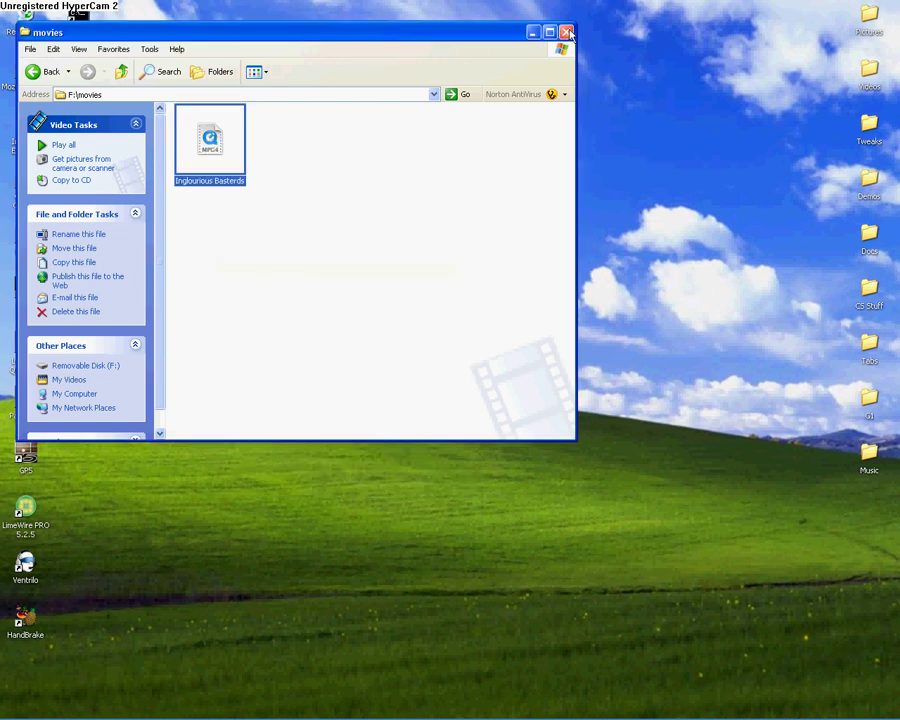
Step: Switch the Explorer window to My Computer, then minimize it
click(88, 394)
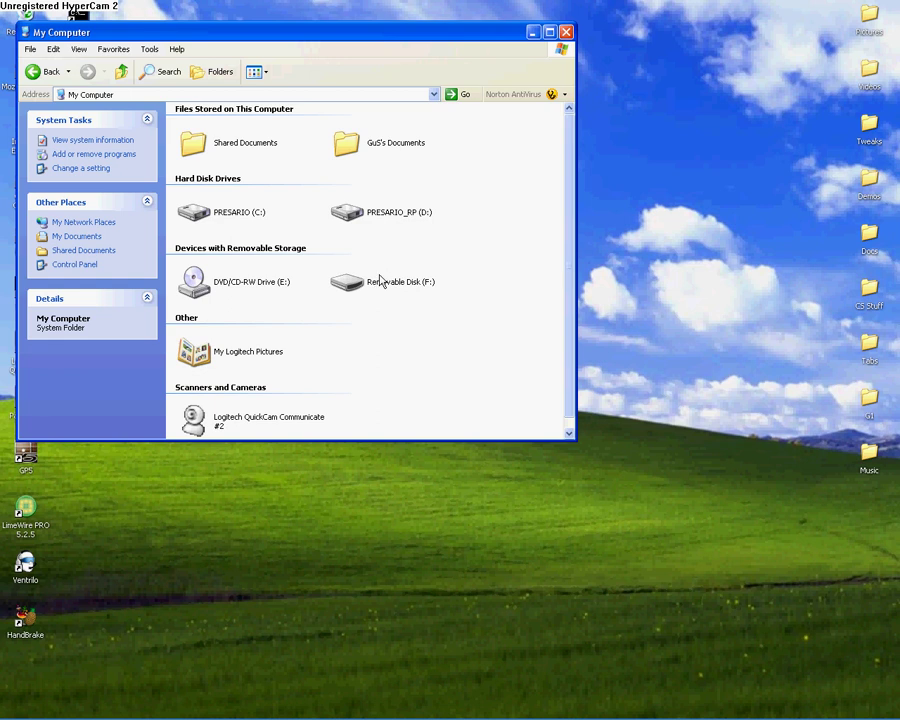
click(531, 33)
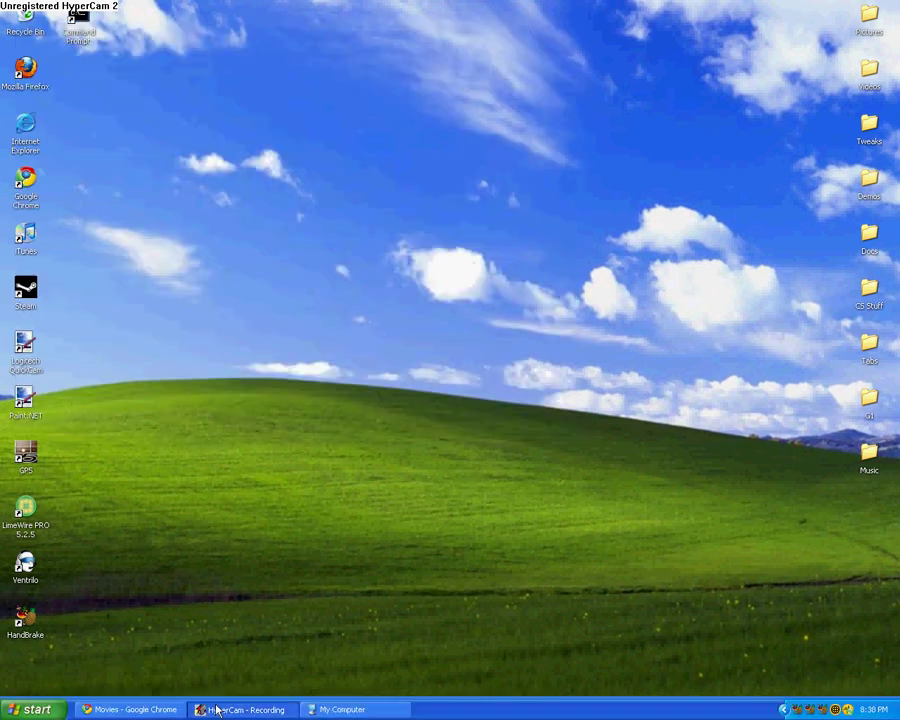
Step: Restore Chrome, go to the Megaupload page for Inglourious Basterds.mp4, then minimize it
click(133, 709)
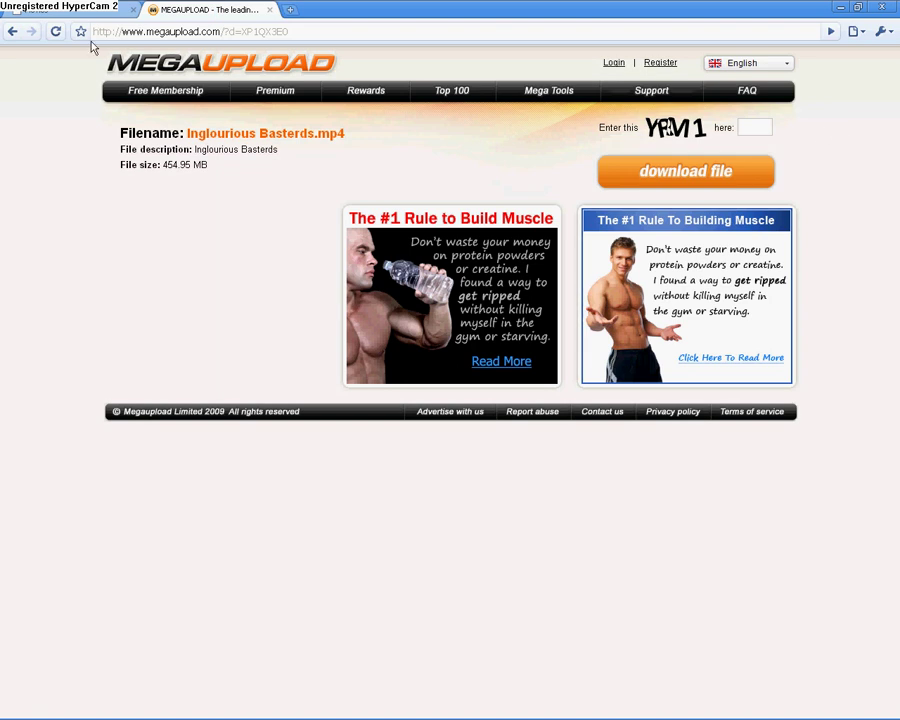
click(746, 126)
click(843, 7)
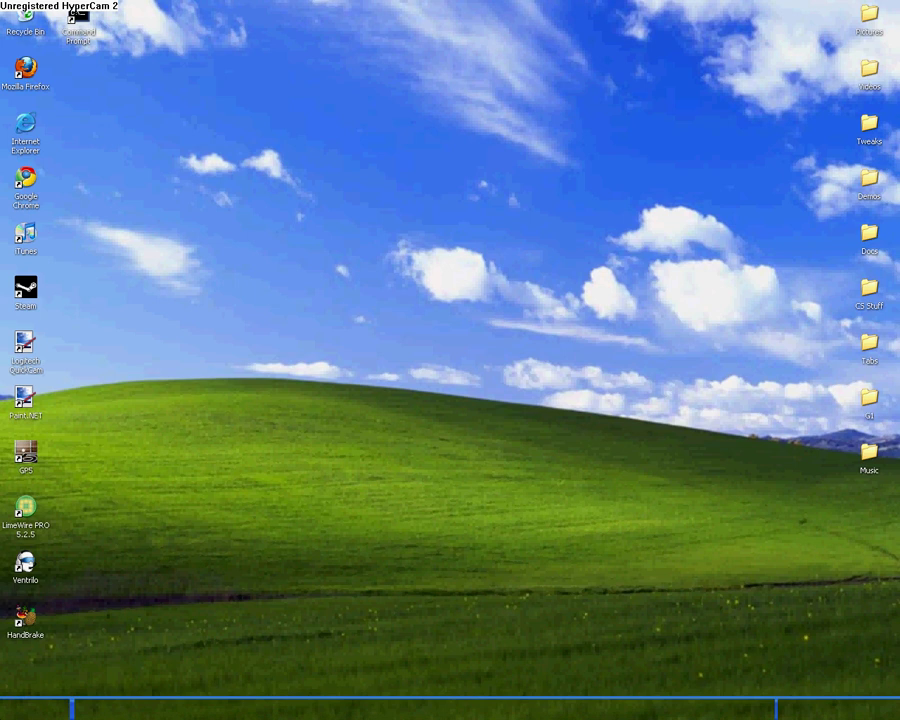
Step: Open My Computer from the Start menu and eject Removable Disk (F:)
click(35, 709)
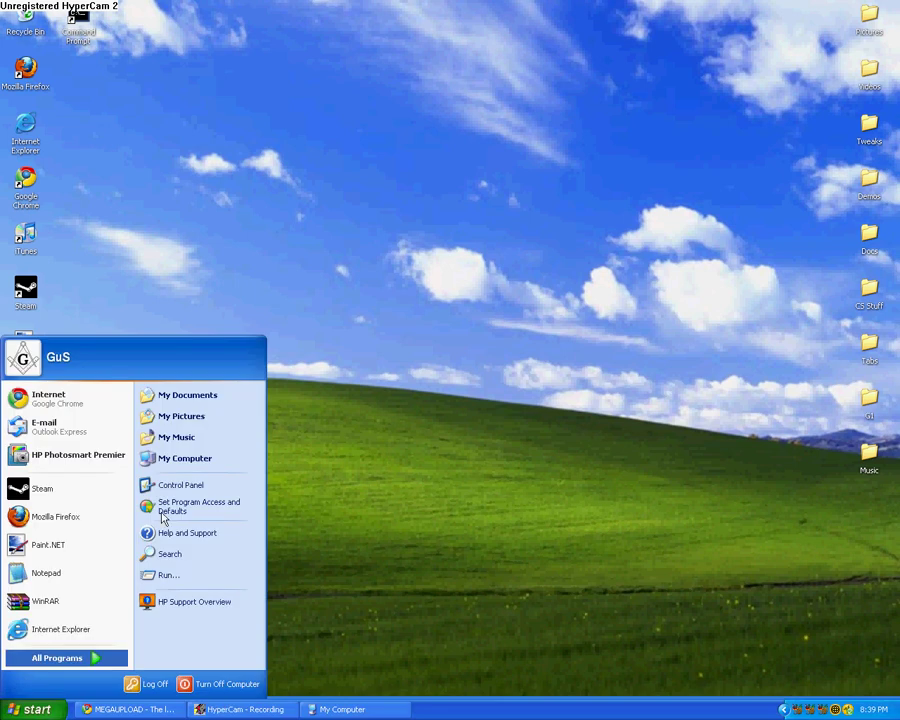
click(213, 461)
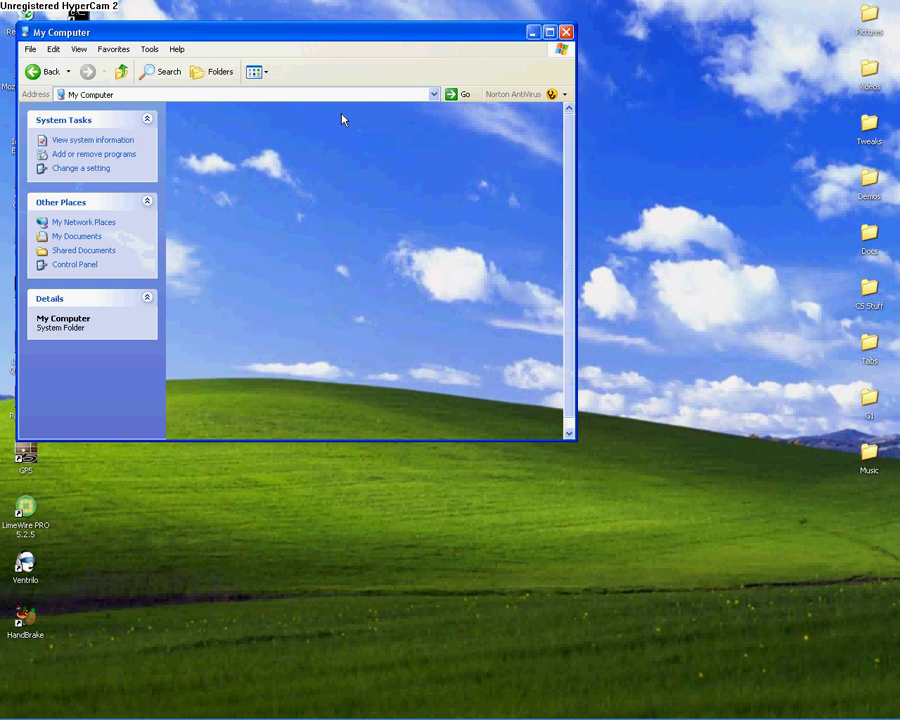
click(375, 289)
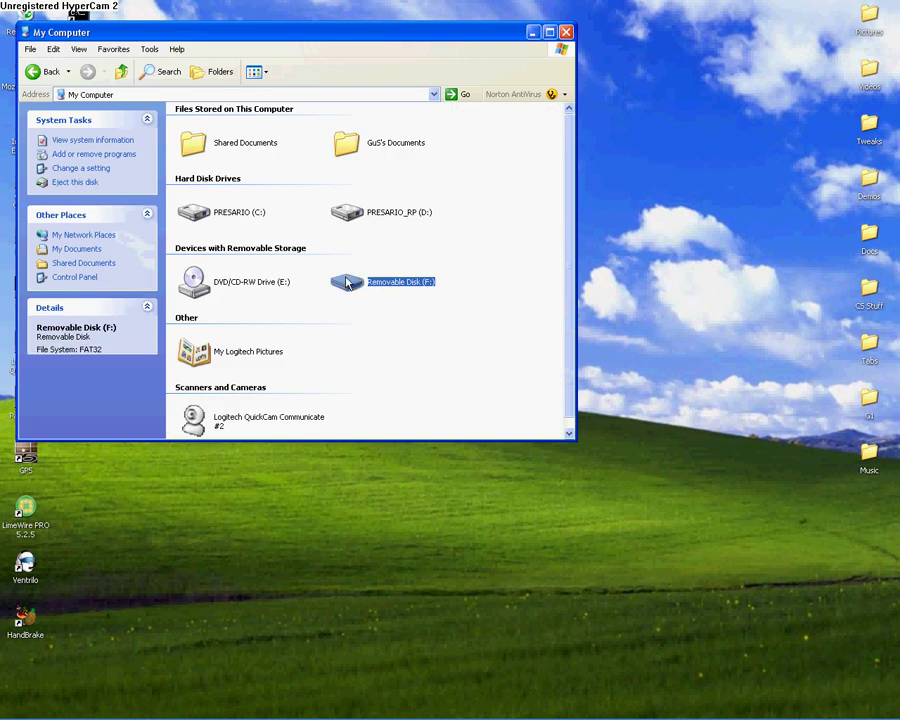
click(80, 185)
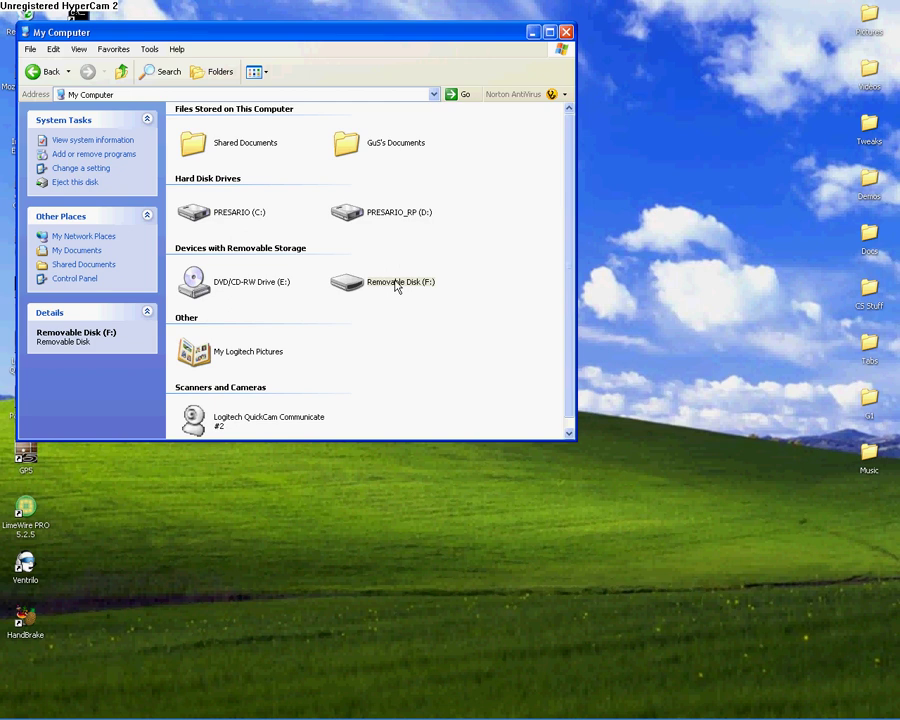
Step: Close the My Computer window with its X button
click(565, 33)
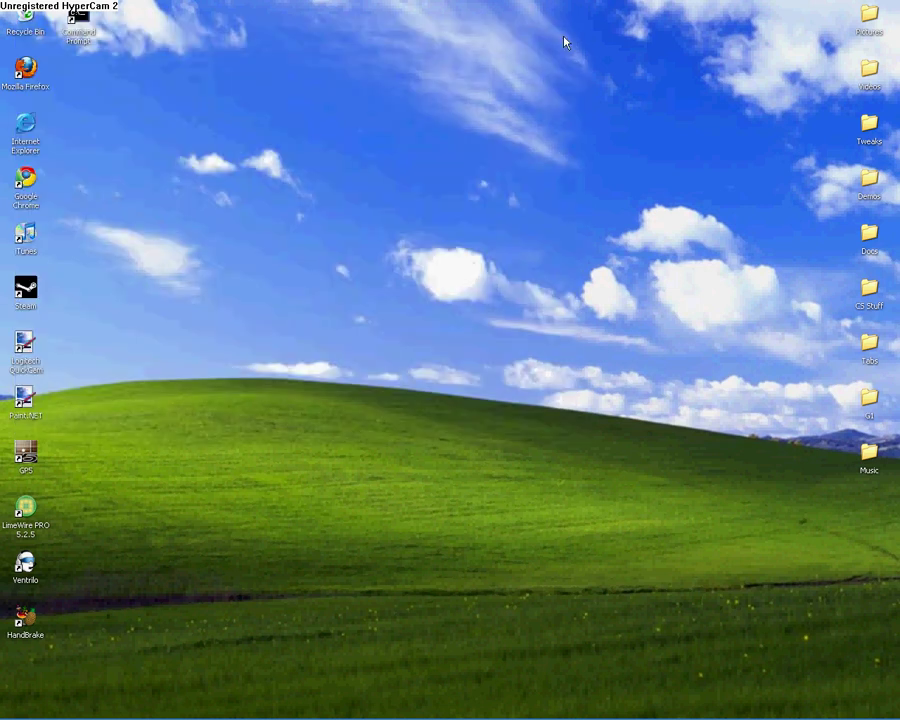